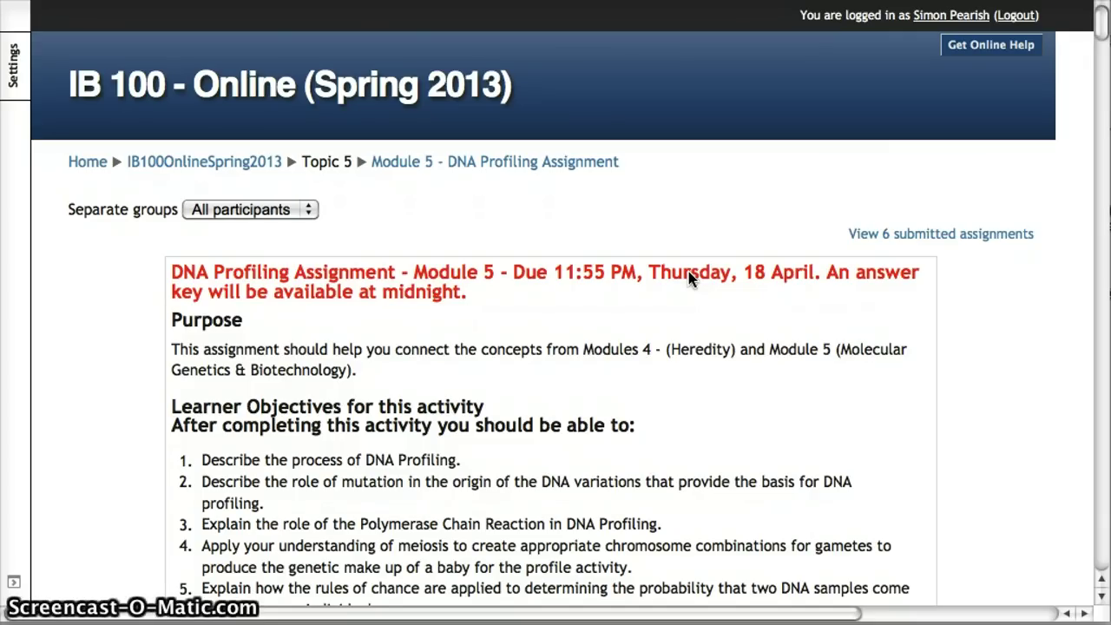
Scroll past the background text to the Make a Baby section with the sample D and E meiosis chromosome diagrams.
scroll(682, 304, "down", 5)
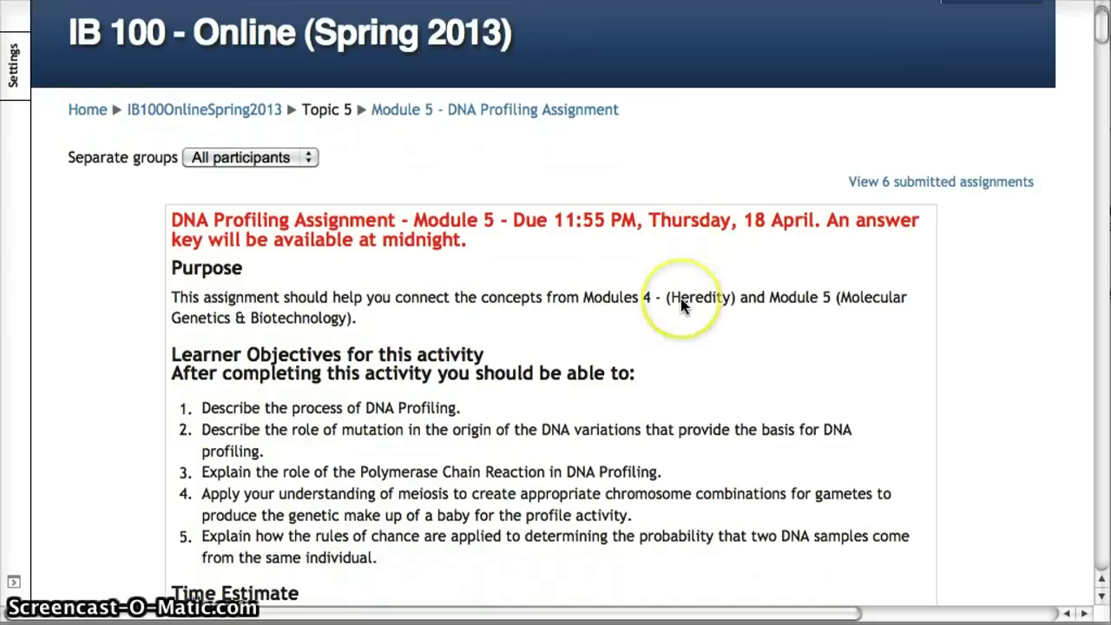
scroll(682, 304, "down", 15)
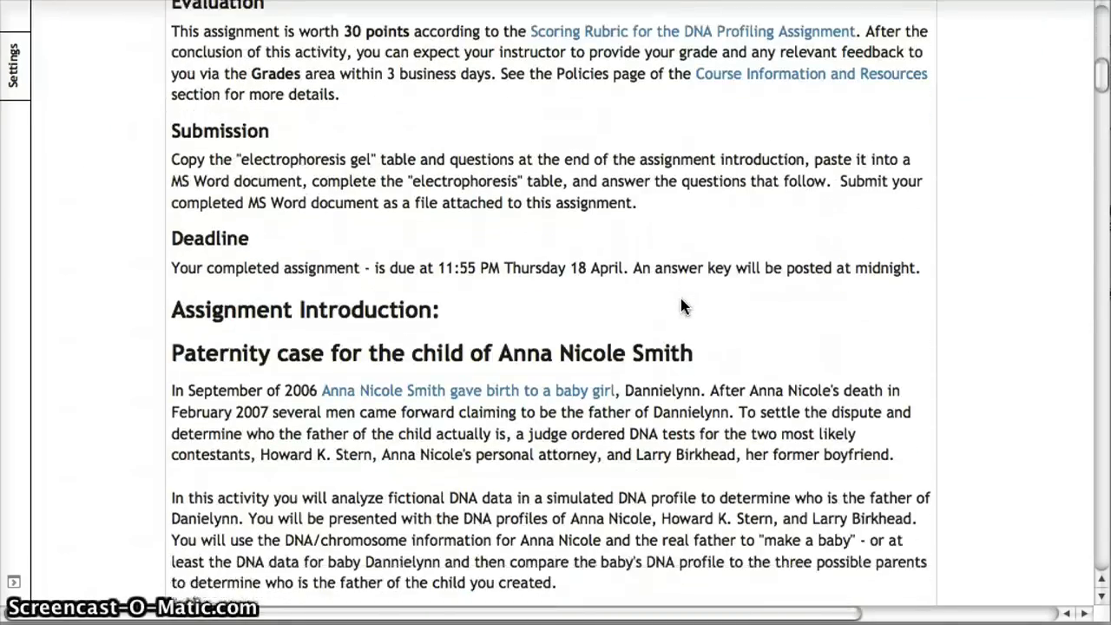
scroll(682, 304, "down", 12)
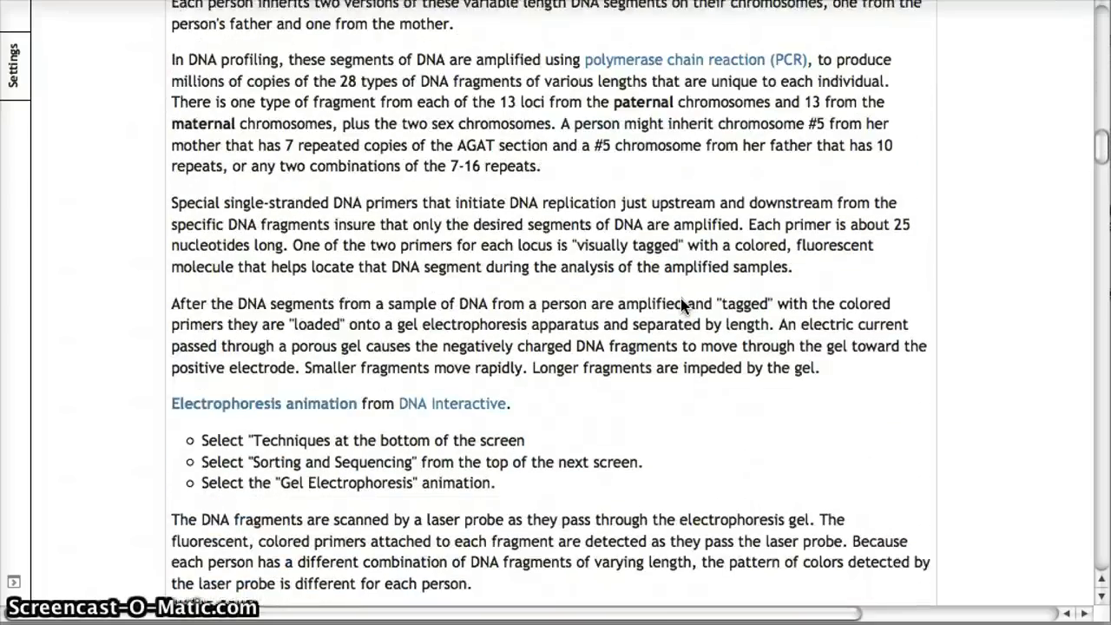
scroll(681, 305, "down", 4)
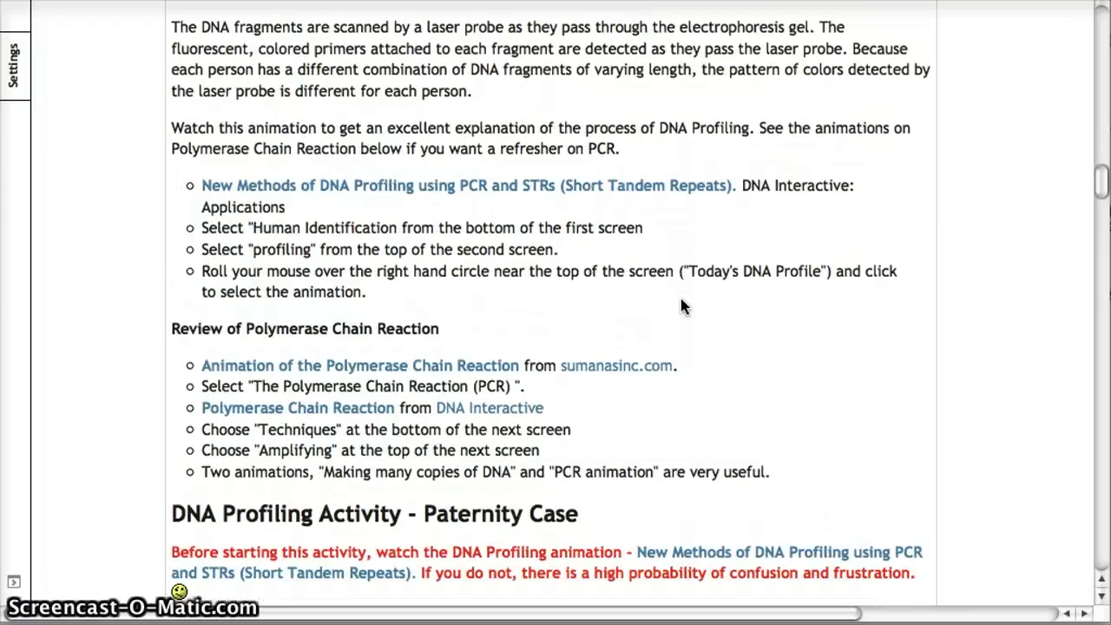
scroll(681, 305, "down", 8)
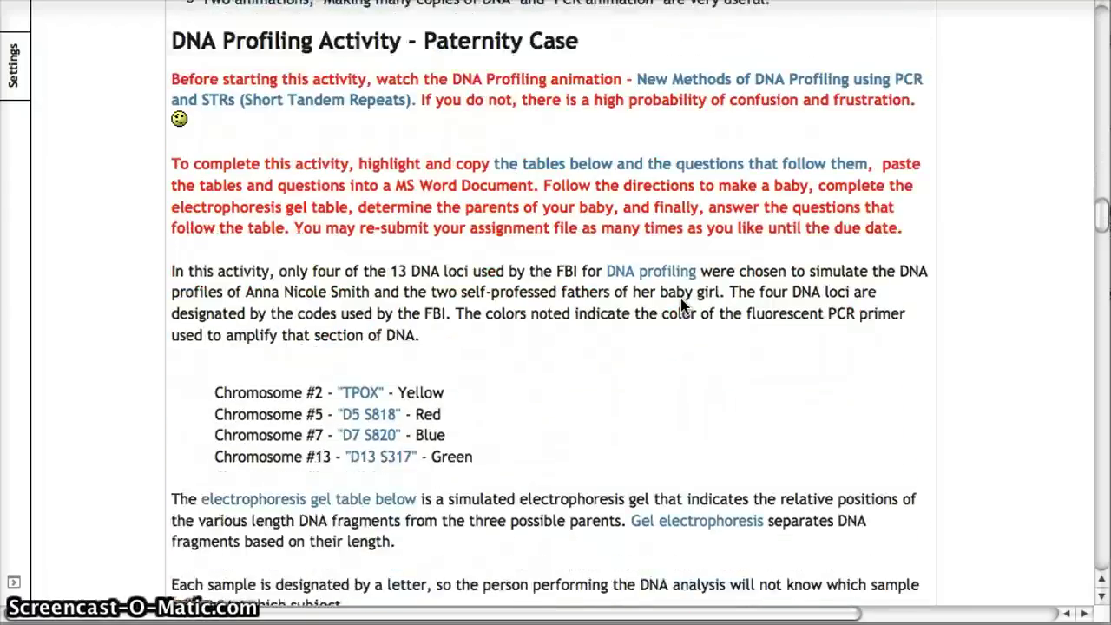
scroll(681, 305, "down", 3)
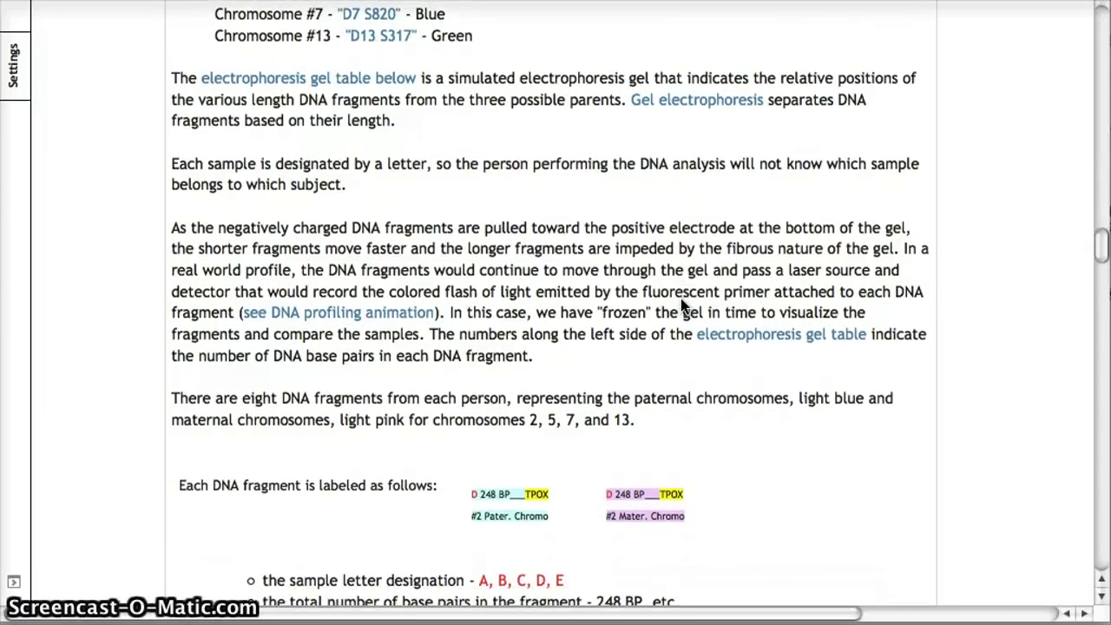
scroll(681, 305, "down", 1)
scroll(681, 305, "down", 2)
scroll(681, 306, "down", 7)
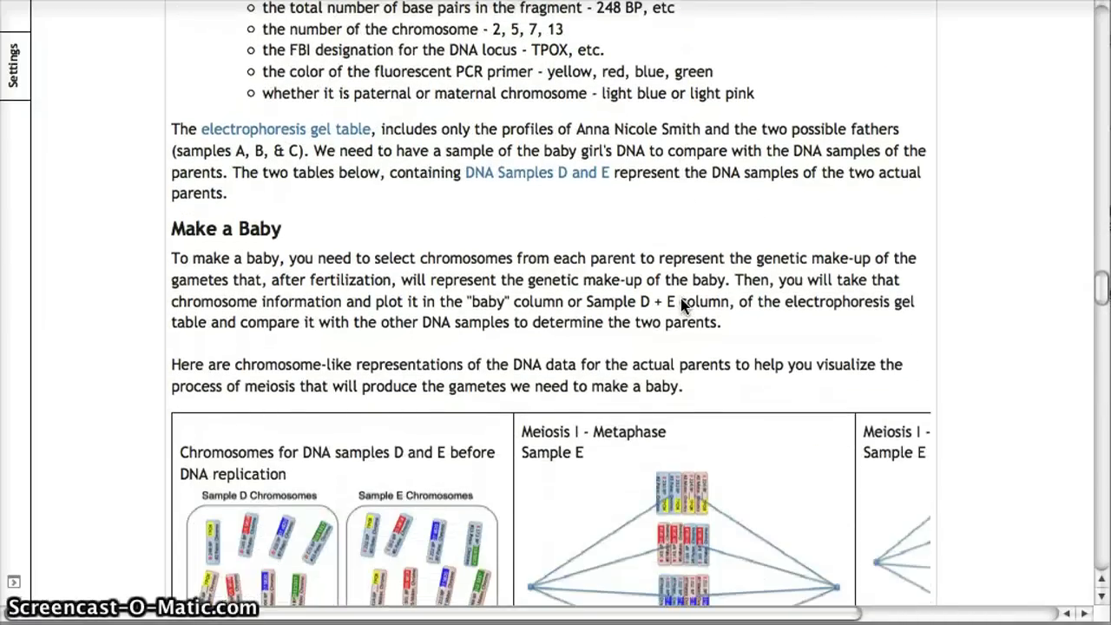
scroll(681, 306, "down", 2)
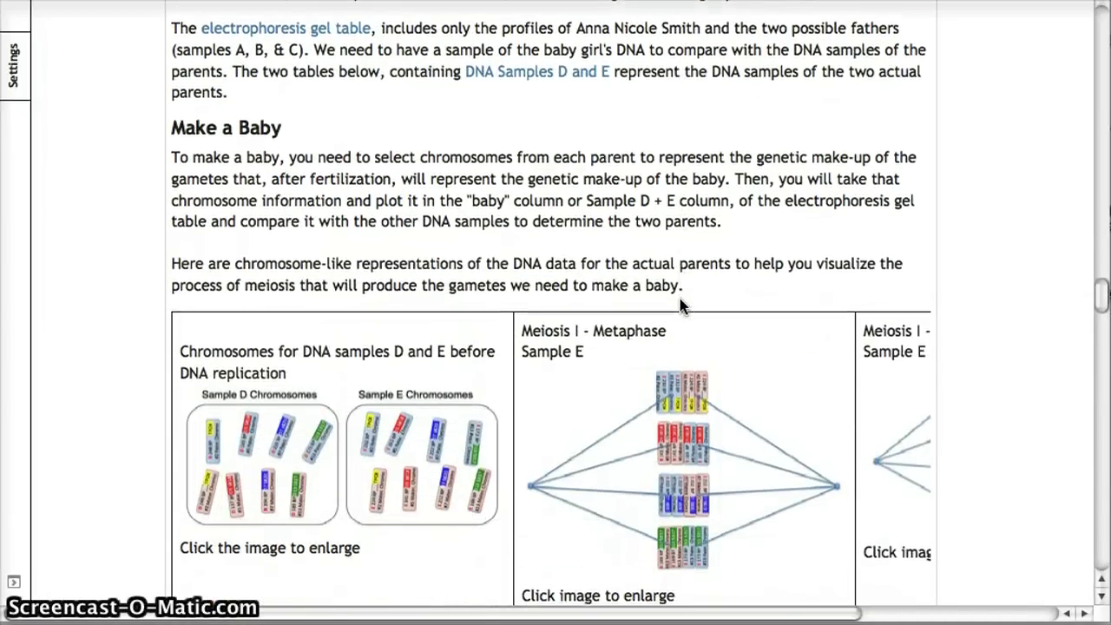
scroll(681, 303, "down", 5)
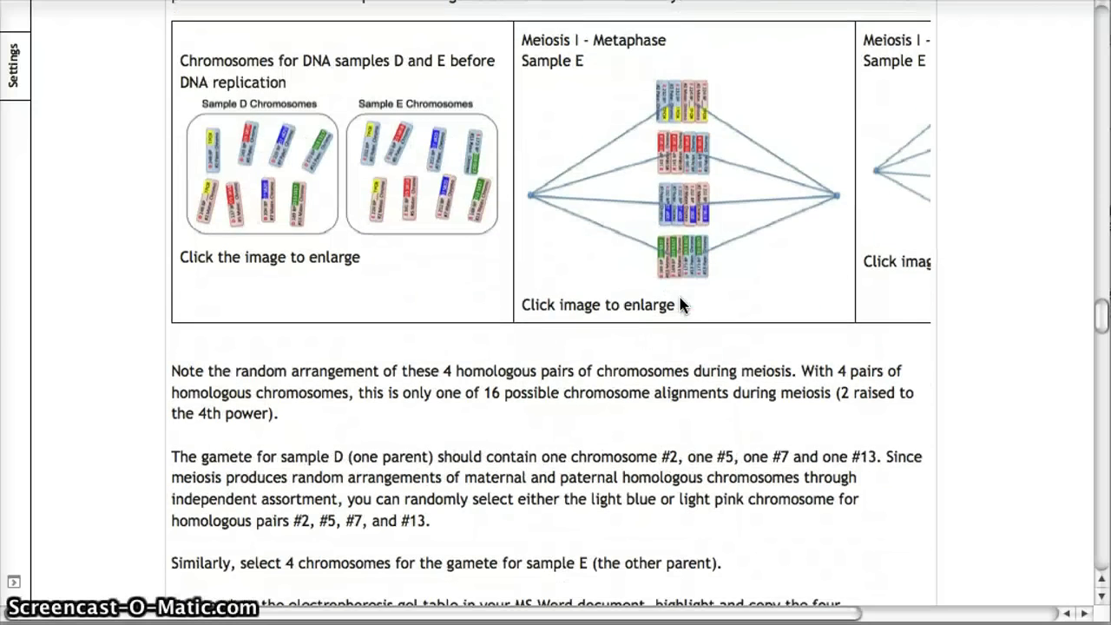
scroll(681, 306, "up", 4)
scroll(678, 295, "down", 1)
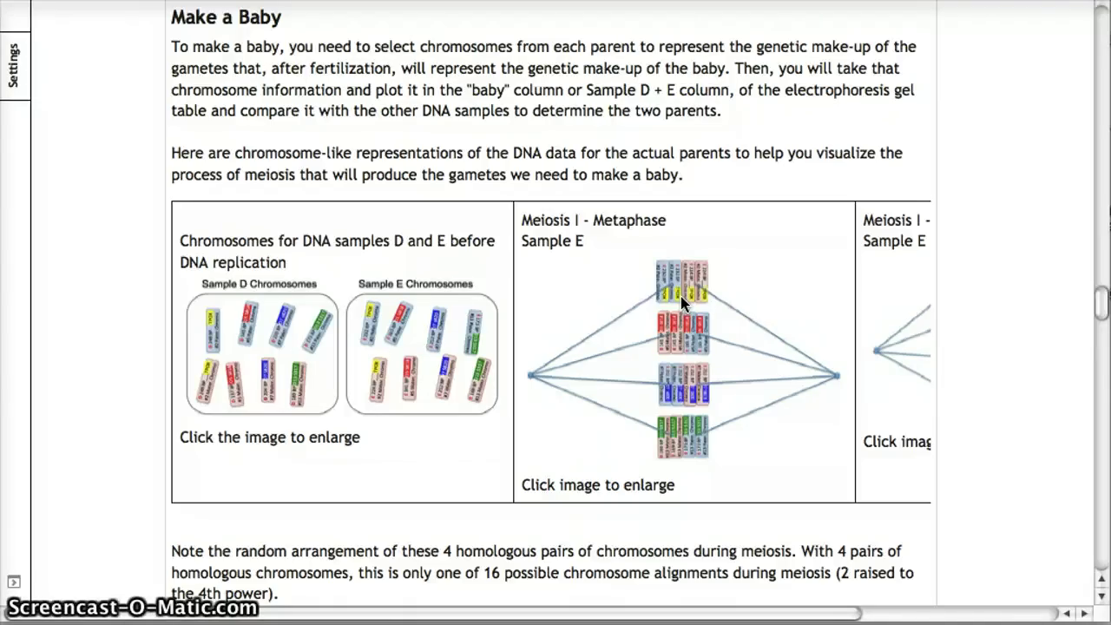
Scroll past the meiosis instructions to Start Copying Here and the Sample D and E base-pair tables.
scroll(681, 296, "down", 3)
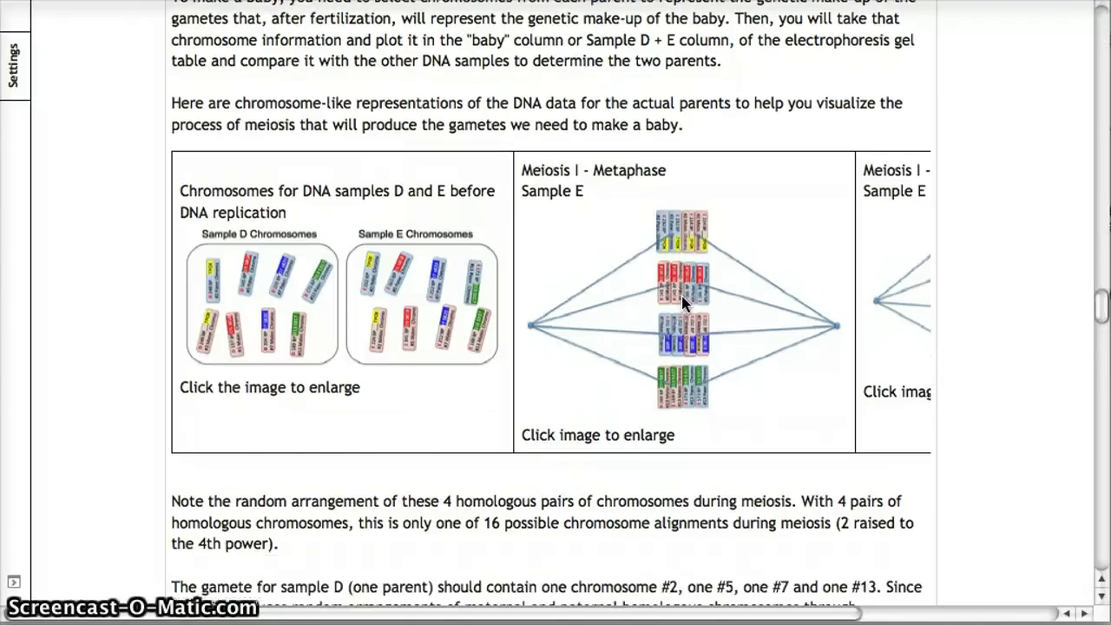
scroll(681, 301, "down", 5)
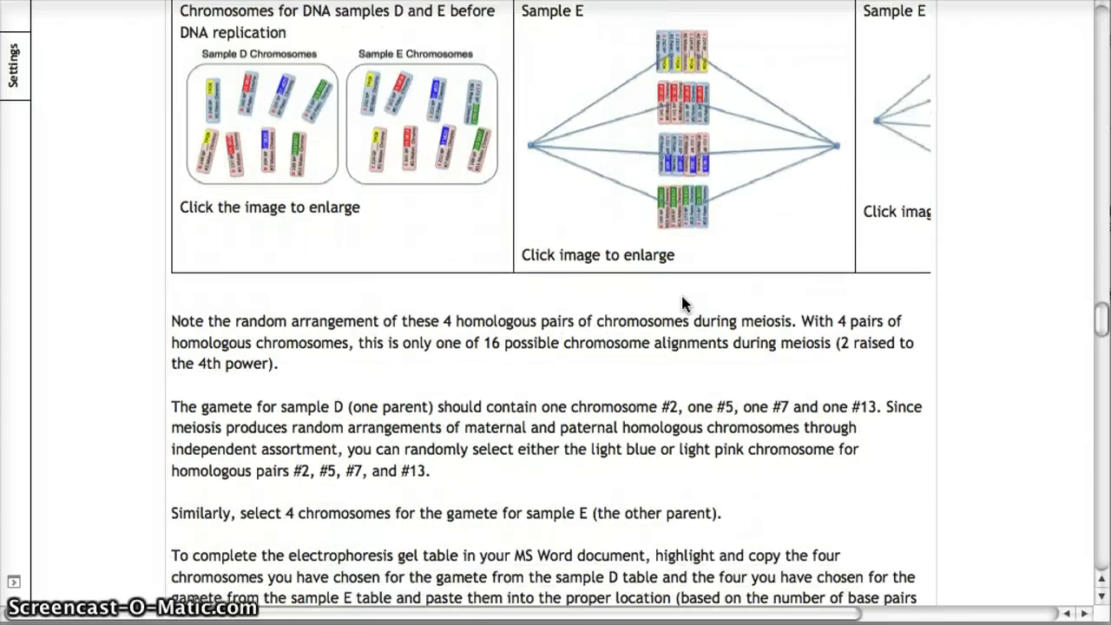
scroll(682, 302, "down", 14)
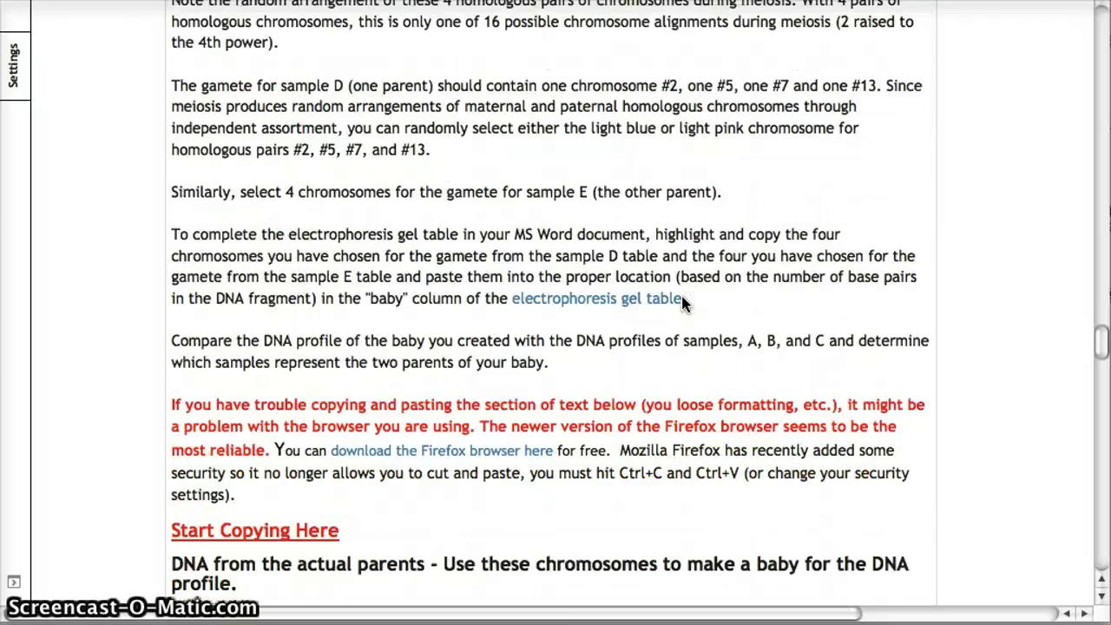
scroll(682, 301, "down", 7)
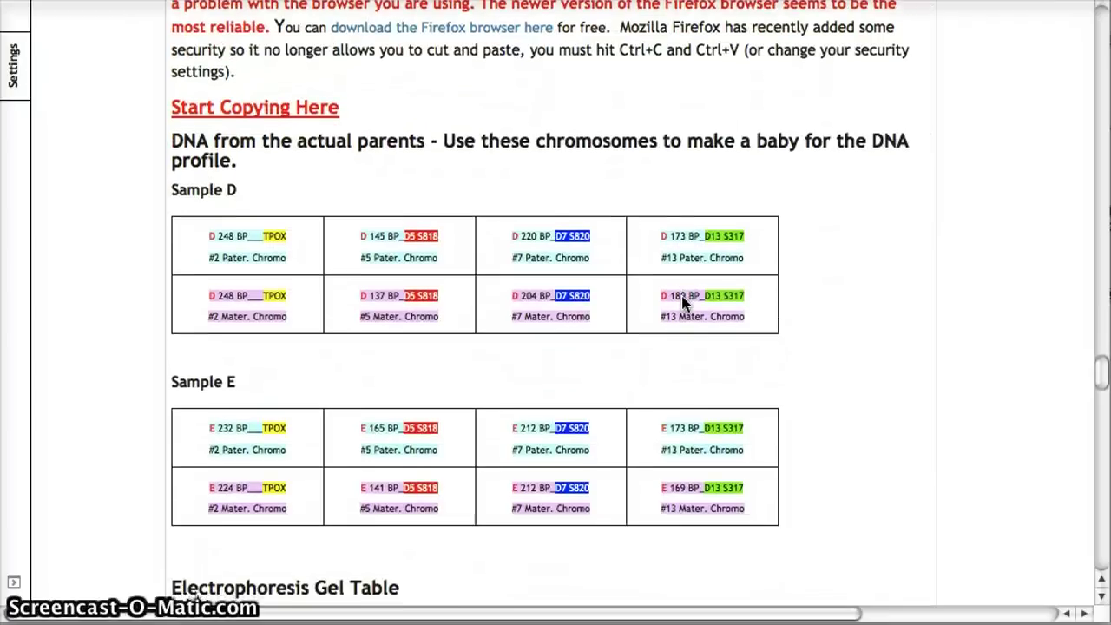
left_click(646, 136)
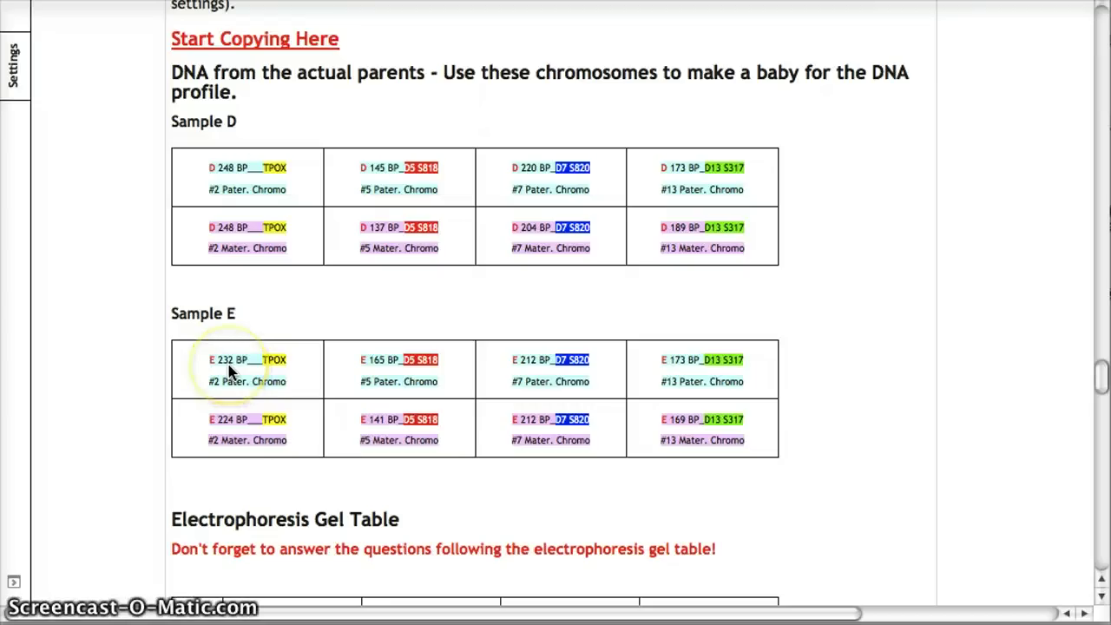
left_click(238, 428)
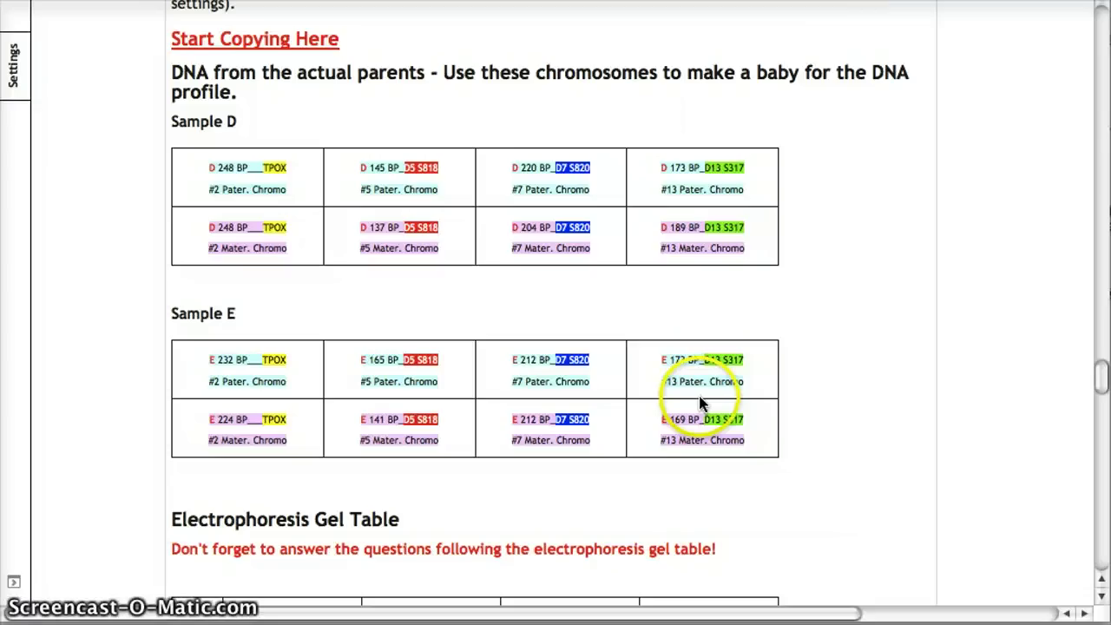
Scroll down to the Electrophoresis Gel Table header, starting at the 256 BP row.
scroll(702, 403, "down", 5)
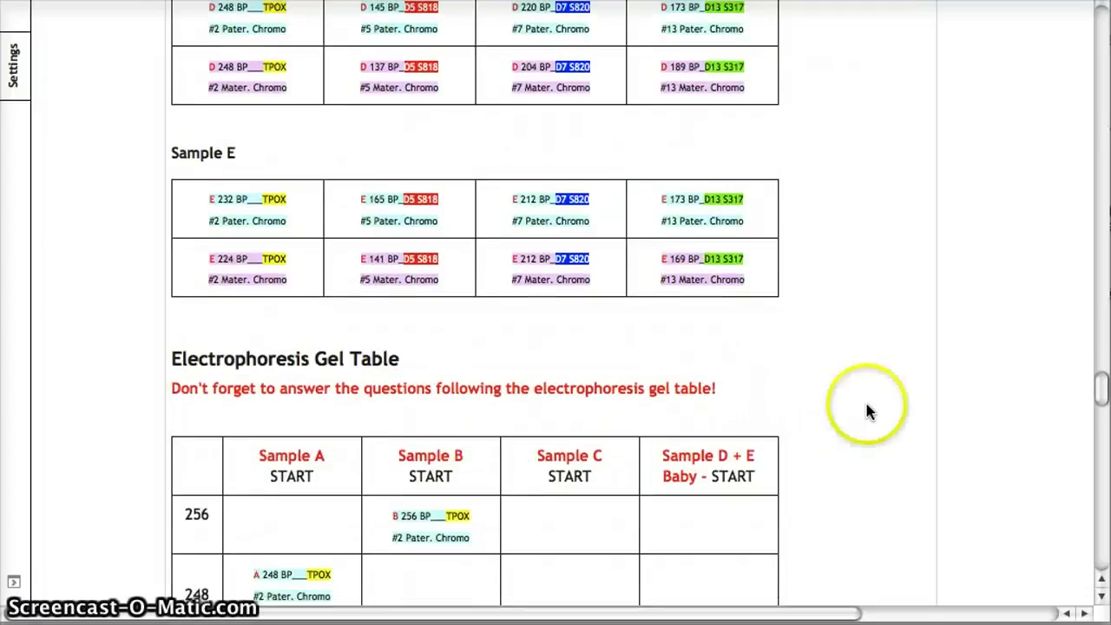
Glance back up at the Sample D/E tables, then return to the gel table's 256–212 BP rows.
scroll(868, 413, "down", 2)
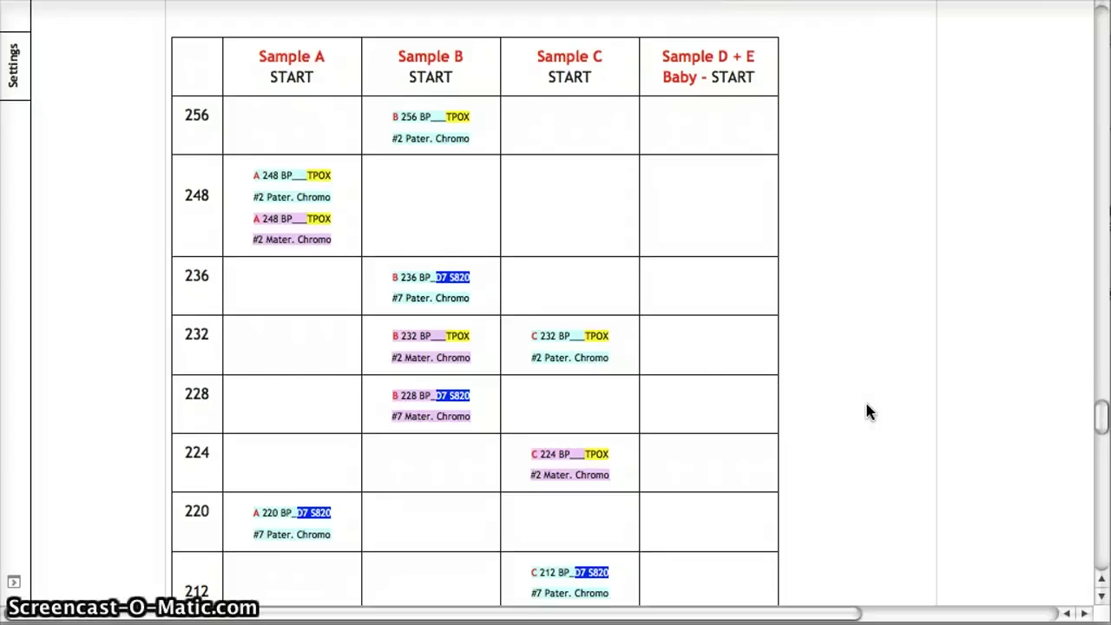
scroll(860, 335, "up", 5)
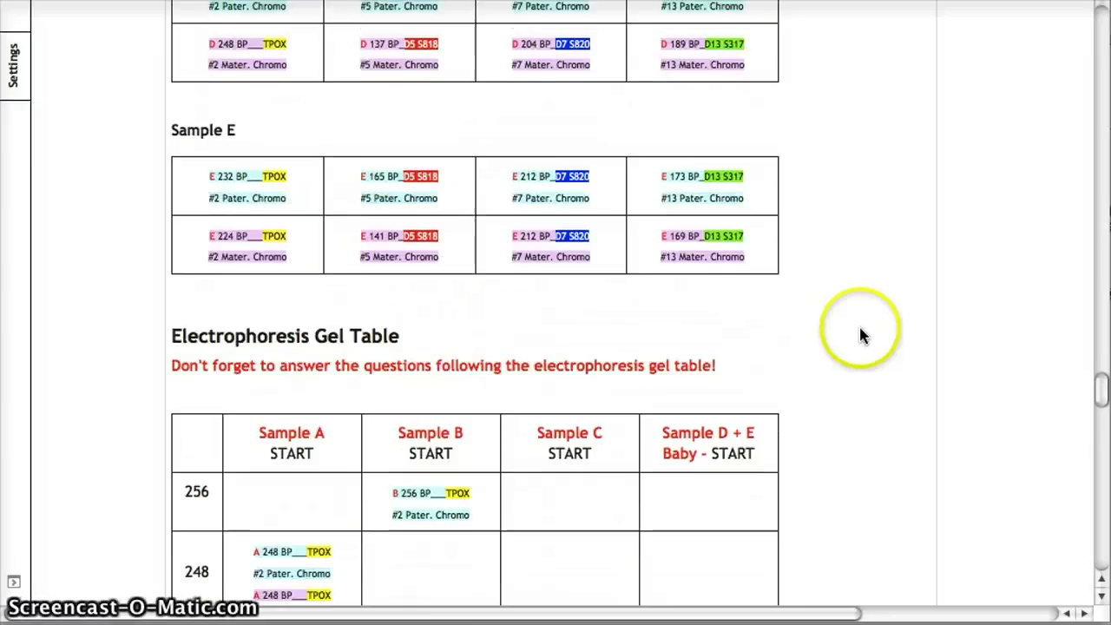
scroll(861, 335, "up", 1)
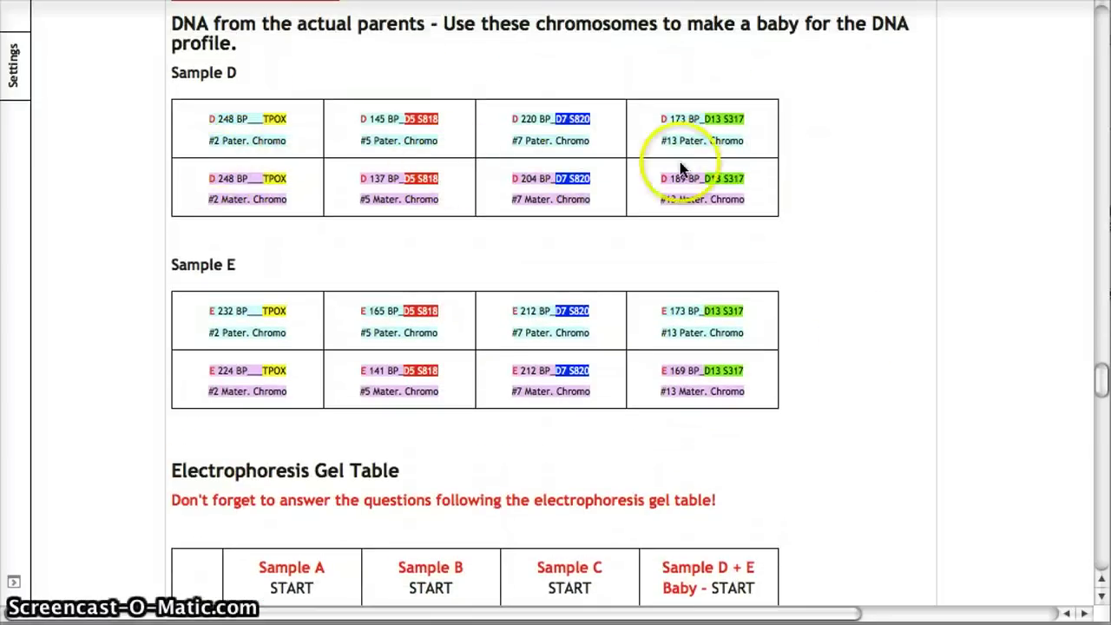
scroll(824, 412, "down", 1)
scroll(827, 410, "down", 6)
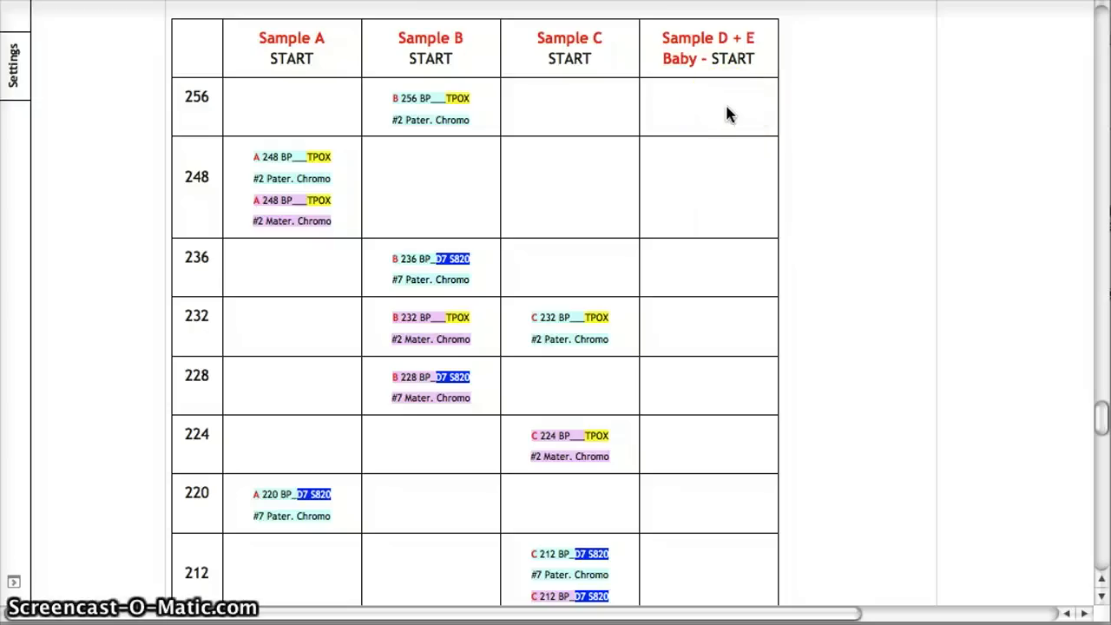
Scroll through the gel table's lower rows to 137 BP and the questions, then settle on rows 204–141.
scroll(727, 111, "up", 3)
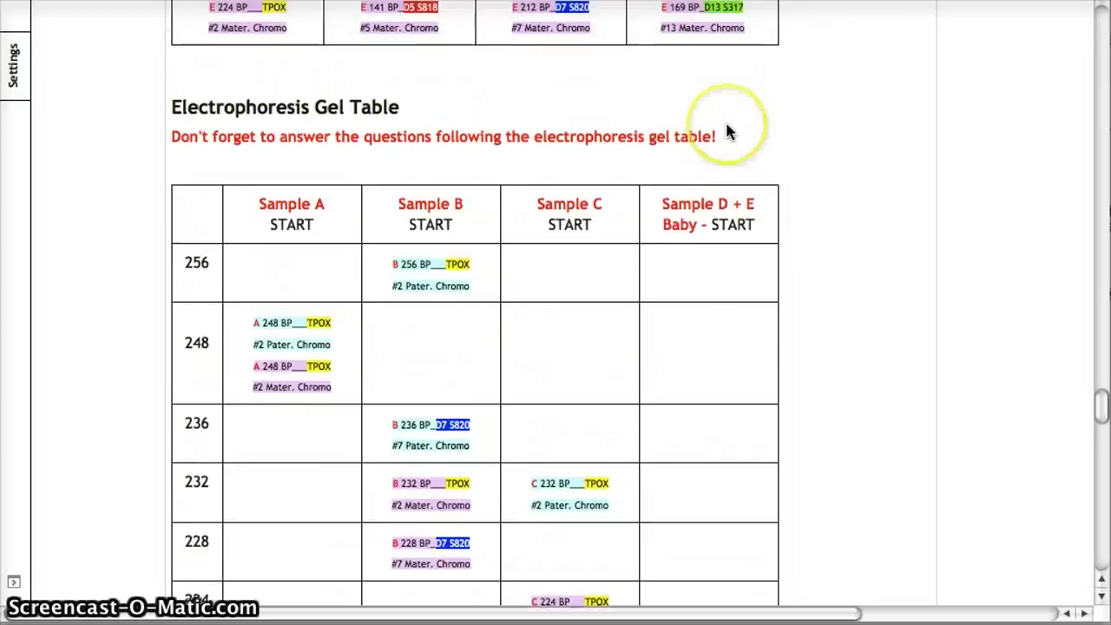
scroll(727, 132, "up", 1)
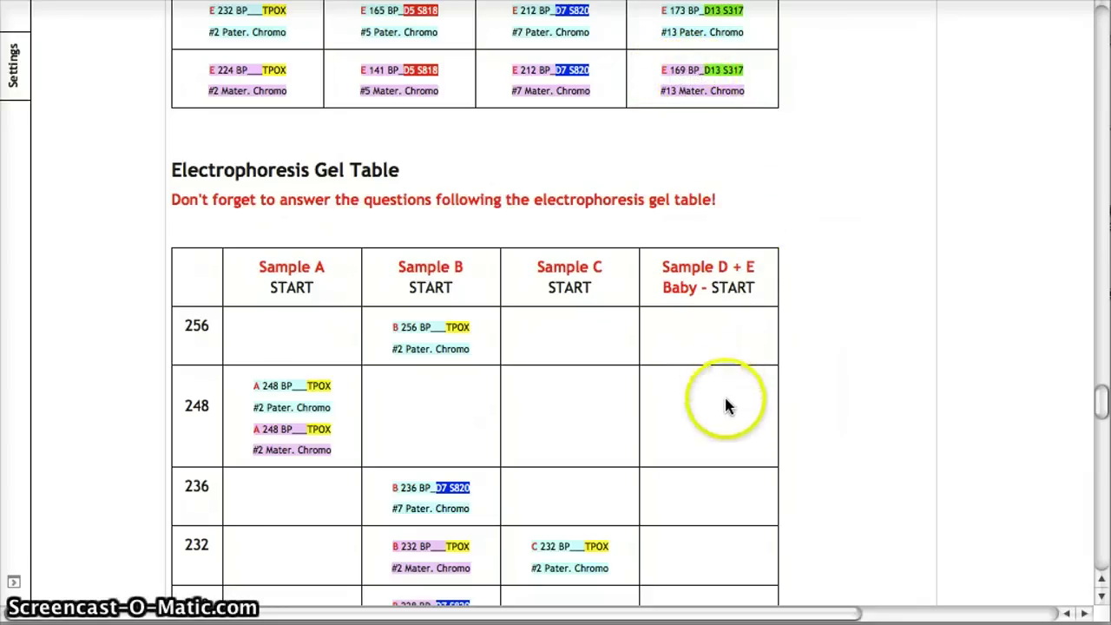
scroll(726, 404, "down", 5)
scroll(727, 412, "down", 5)
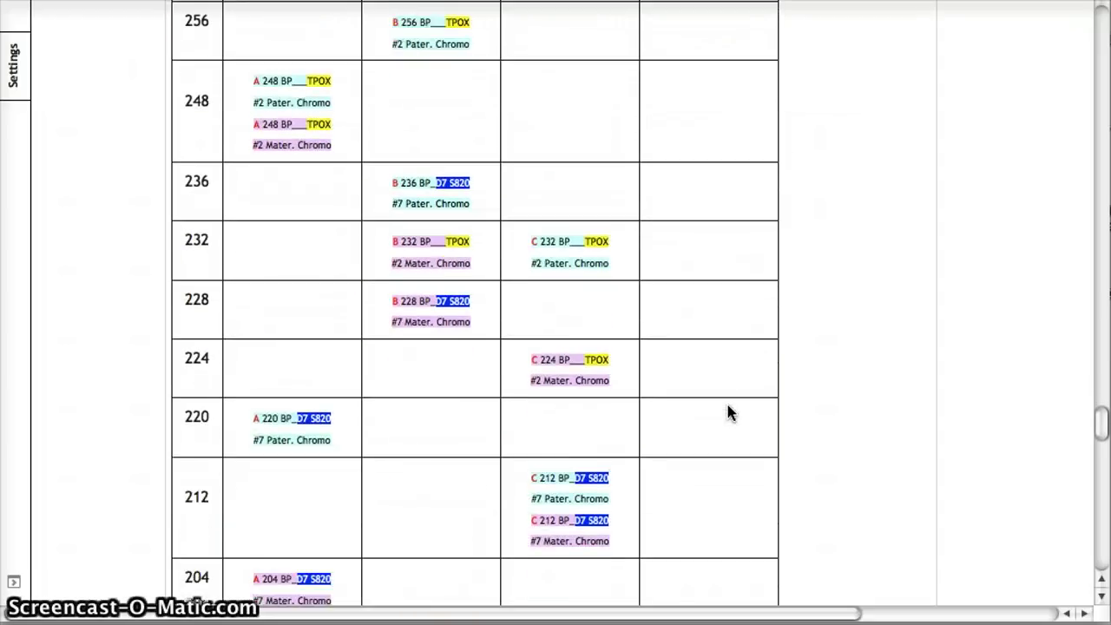
scroll(727, 412, "down", 7)
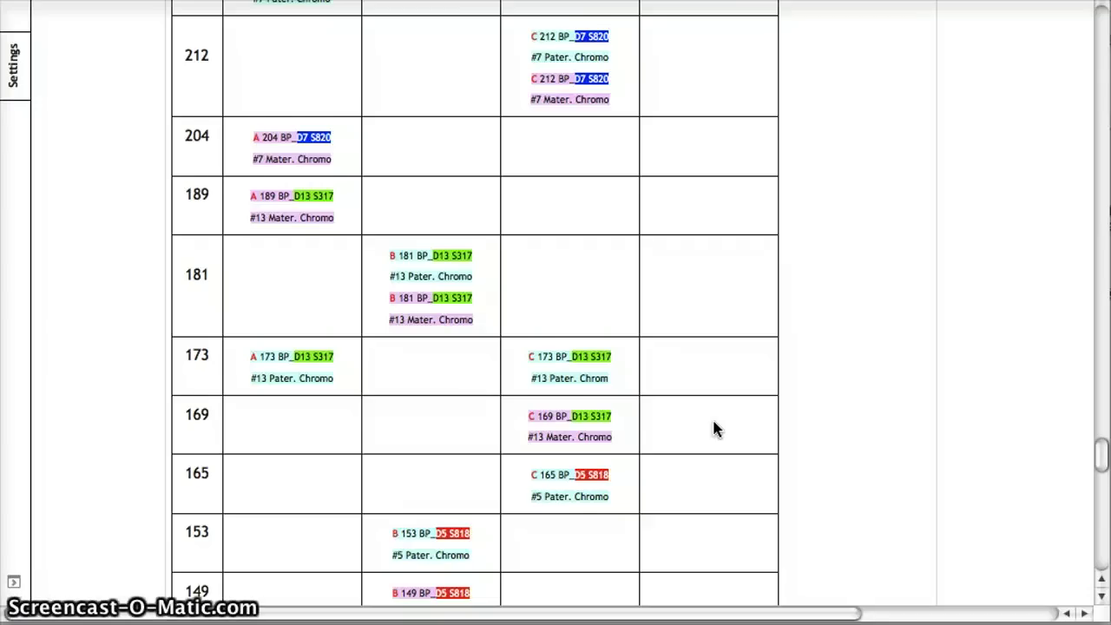
scroll(713, 428, "down", 4)
scroll(713, 428, "down", 2)
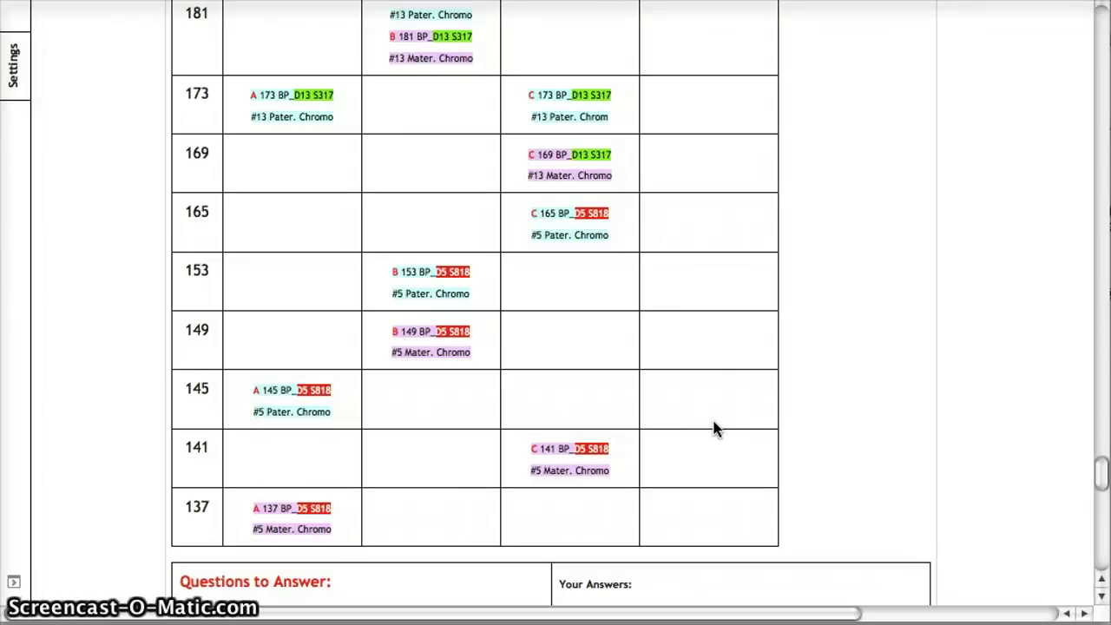
scroll(709, 416, "up", 1)
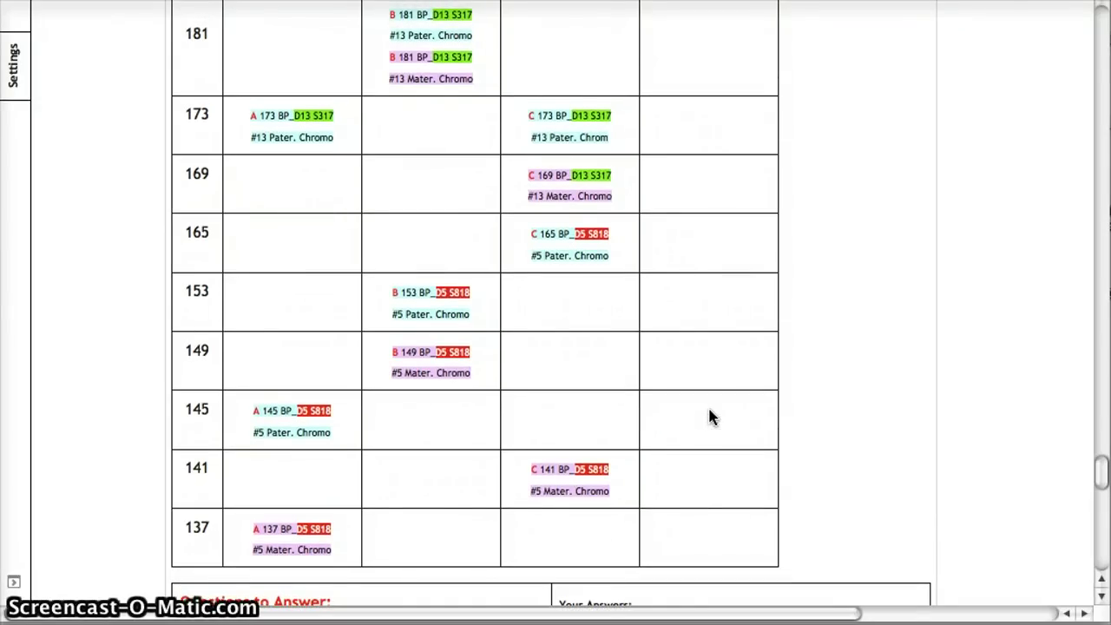
scroll(710, 416, "up", 10)
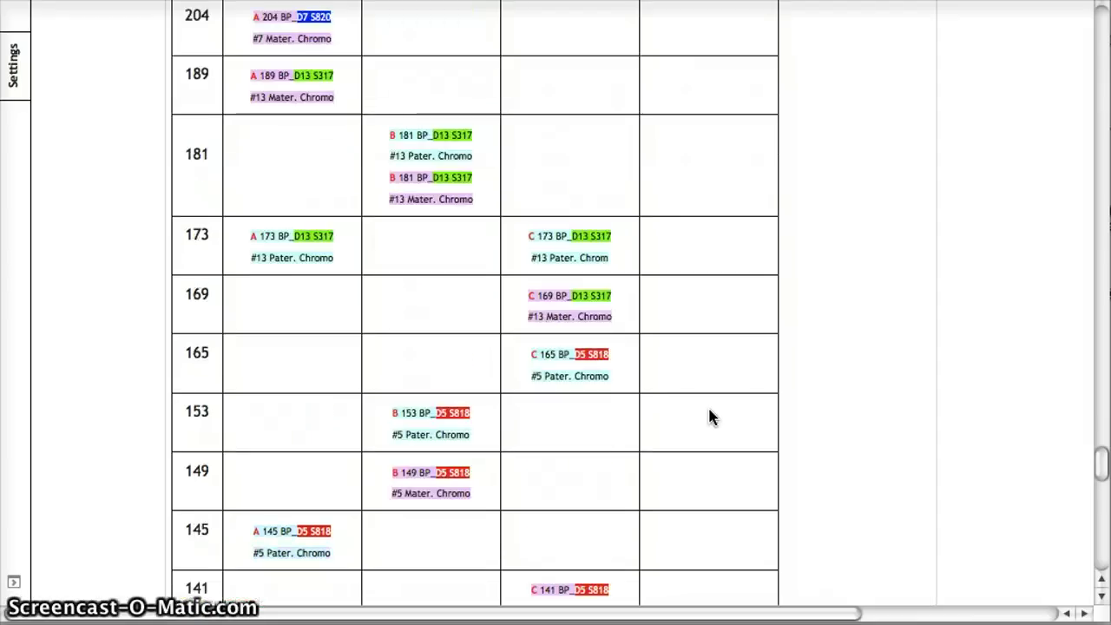